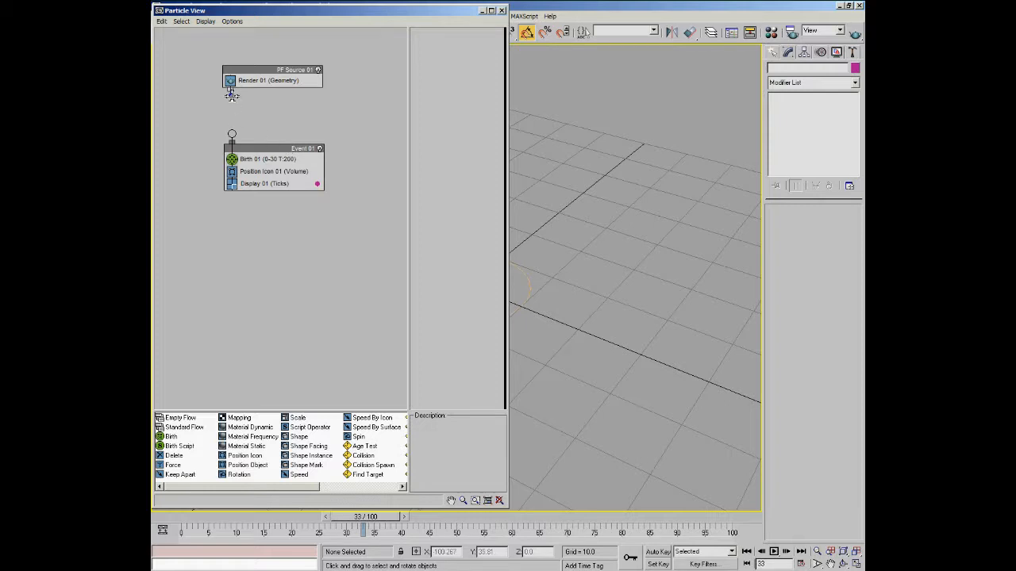
Wire the PF Source 01 output to the input of Event 01 so particles are emitted
drag(231, 95, 233, 133)
mouse_move(234, 133)
mouse_down()
mouse_move(277, 100)
mouse_move(218, 114)
mouse_move(232, 135)
mouse_move(272, 104)
mouse_move(238, 101)
mouse_move(226, 120)
mouse_move(230, 139)
mouse_up()
click(231, 132)
middle_drag(576, 242, 712, 247)
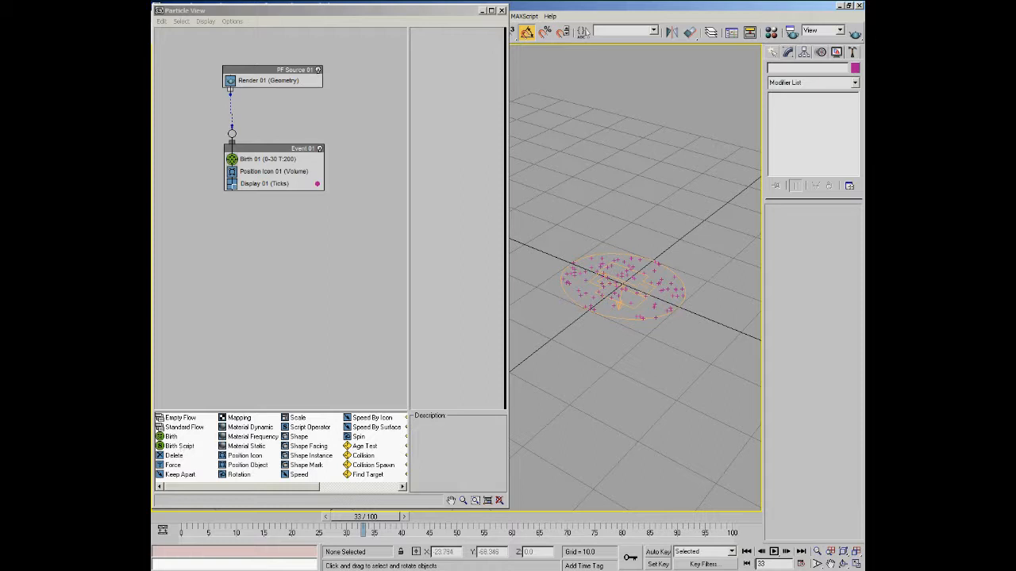
Reposition the Event 01 node just beneath the PF Source 01 node, keeping the two wired together
click(179, 446)
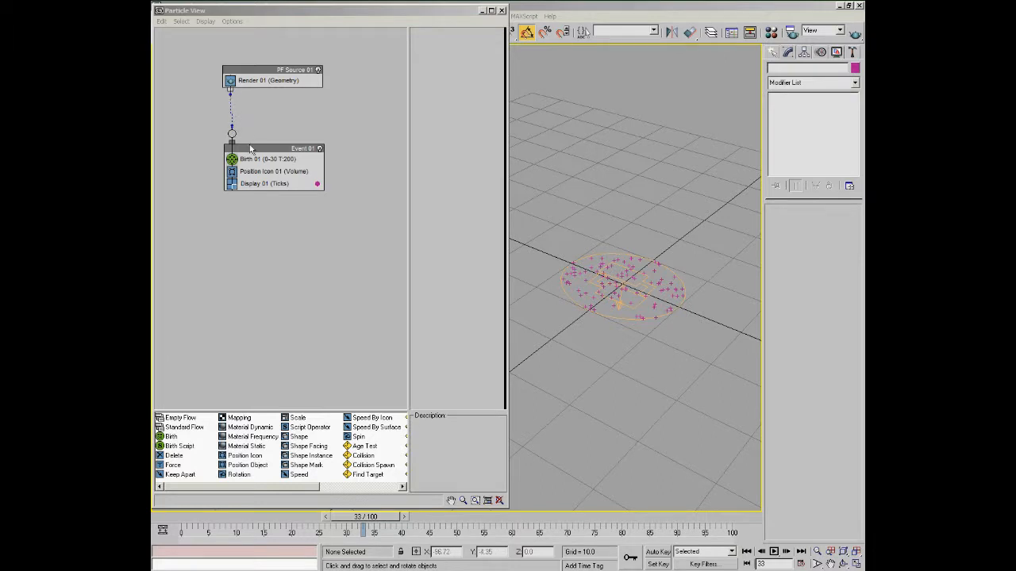
mouse_move(249, 148)
mouse_down()
mouse_move(316, 149)
mouse_move(190, 148)
mouse_move(293, 112)
mouse_move(208, 167)
mouse_move(266, 155)
mouse_move(215, 142)
mouse_move(243, 151)
mouse_up()
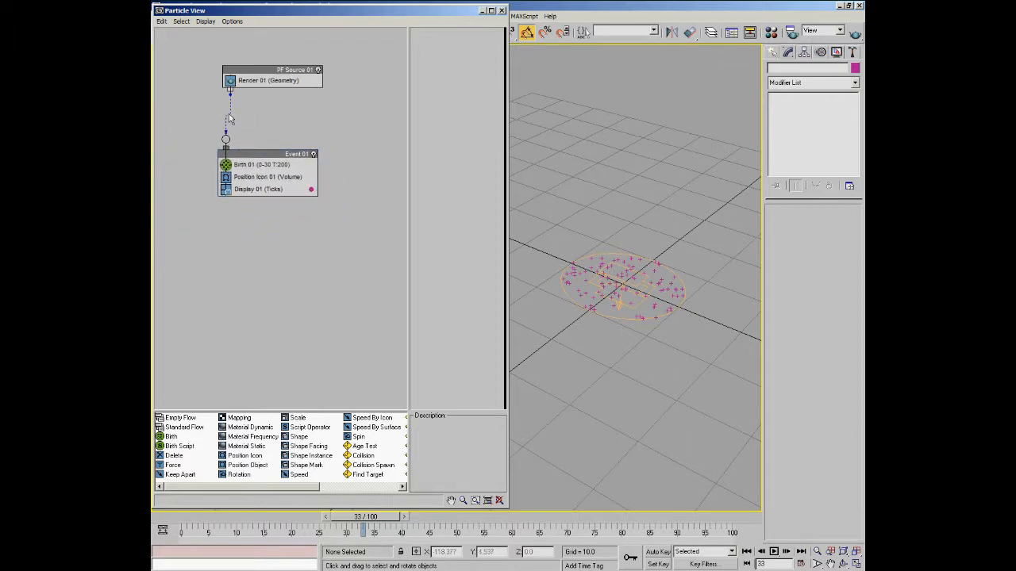
drag(251, 152, 240, 151)
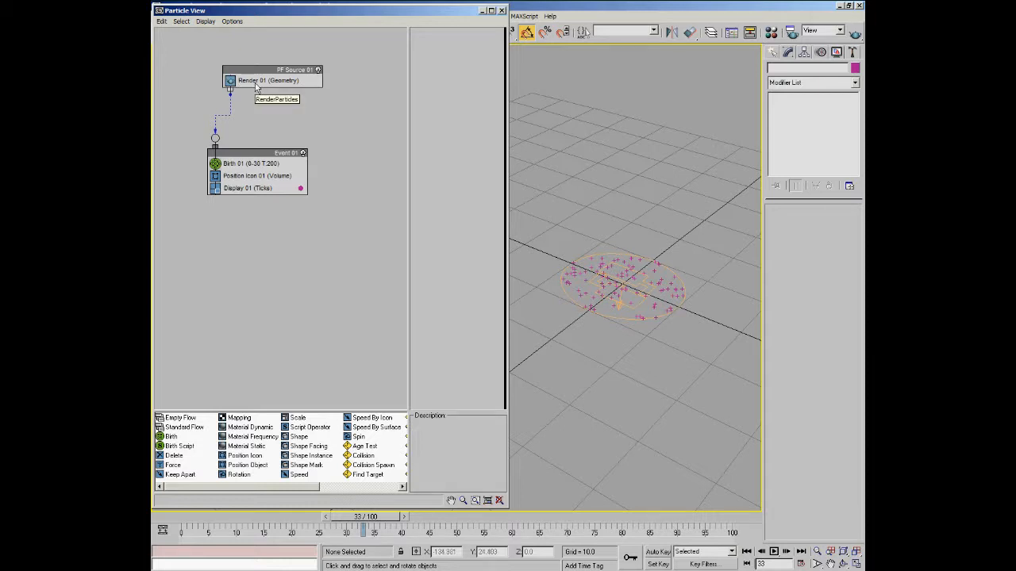
drag(264, 155, 275, 148)
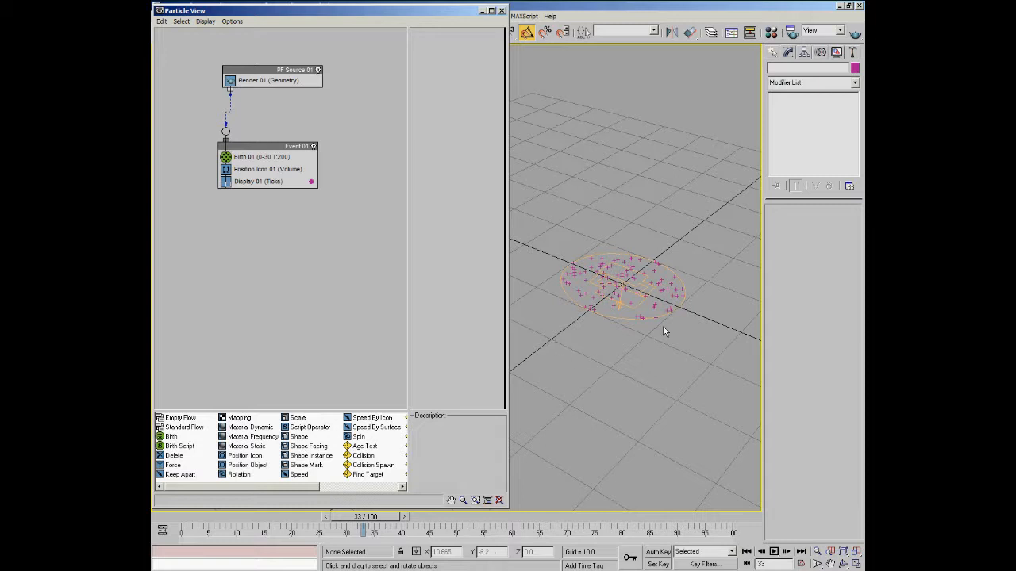
Scrub the animation back to frame 0
drag(380, 516, 199, 535)
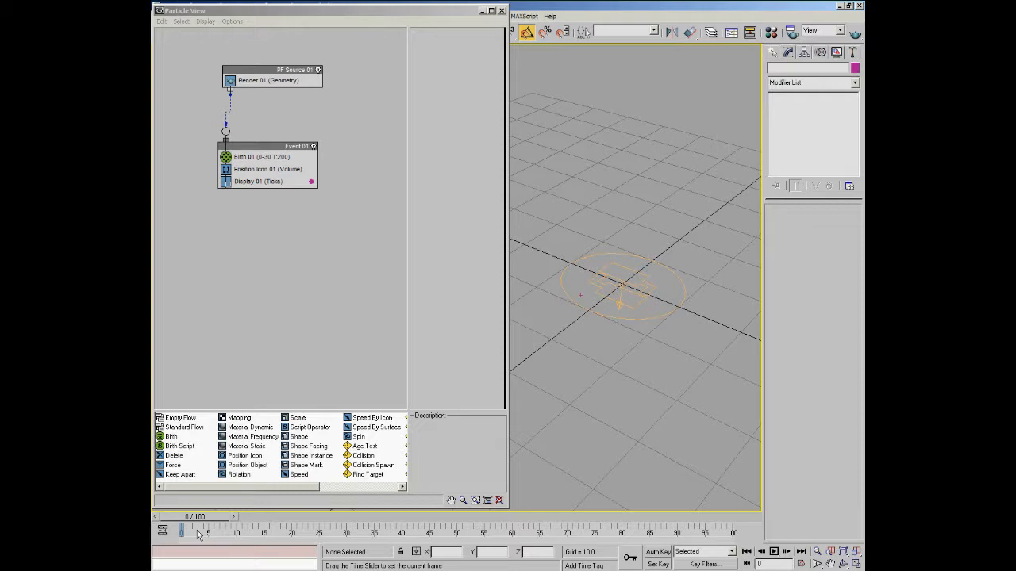
mouse_move(199, 535)
mouse_down()
mouse_move(292, 532)
mouse_move(184, 530)
mouse_move(323, 518)
mouse_move(208, 526)
mouse_move(486, 531)
mouse_move(204, 537)
mouse_up()
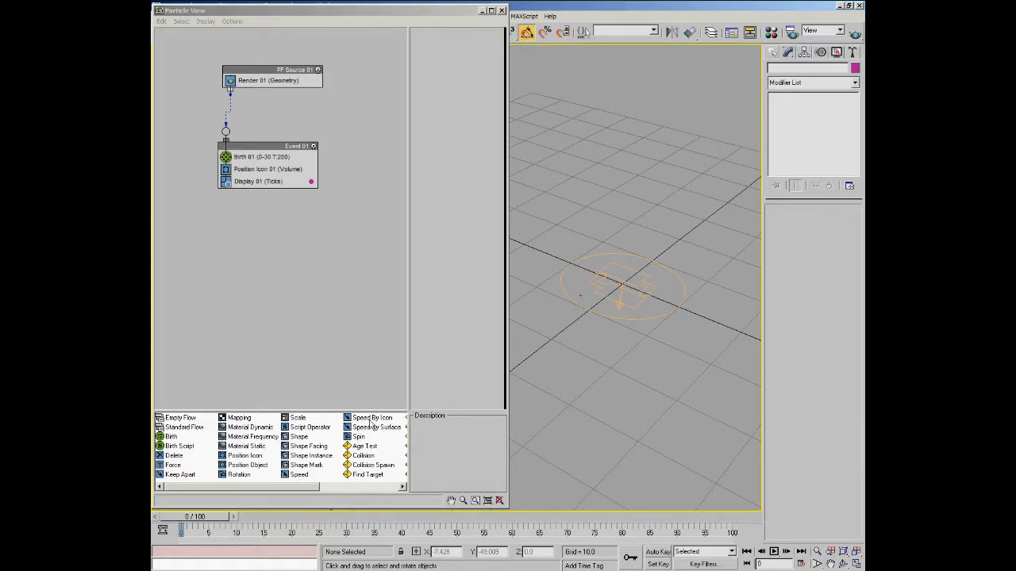
drag(371, 422, 285, 182)
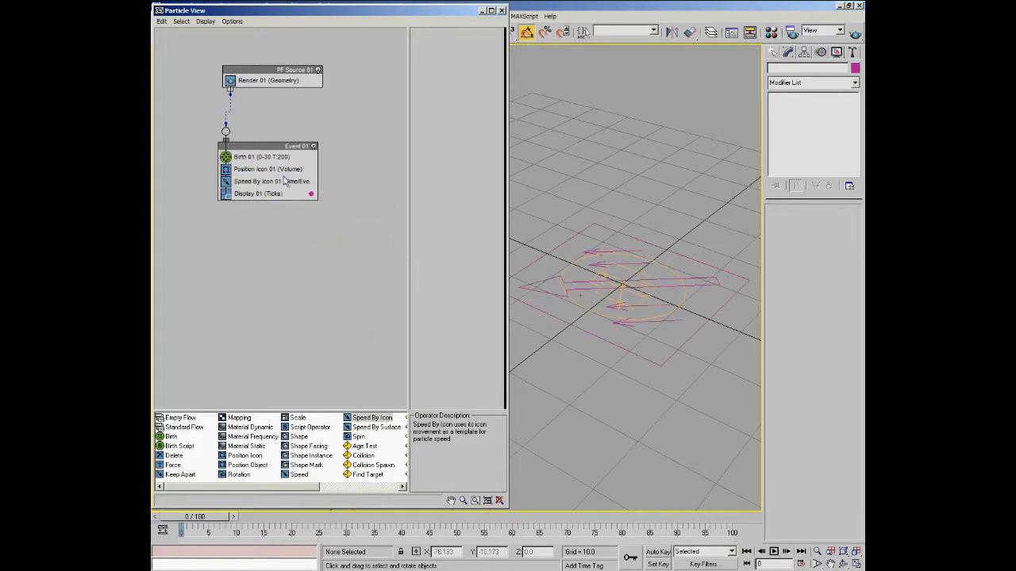
click(274, 182)
key(Delete)
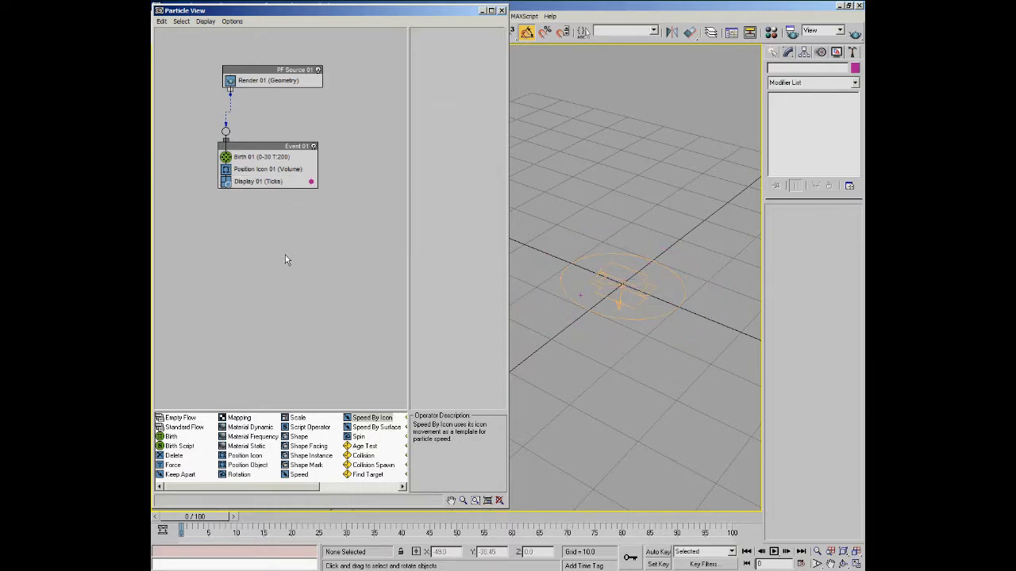
Add a Speed operator to Event 01 between Position Icon 01 and Display 01, and show its parameters
click(301, 477)
drag(301, 478, 285, 183)
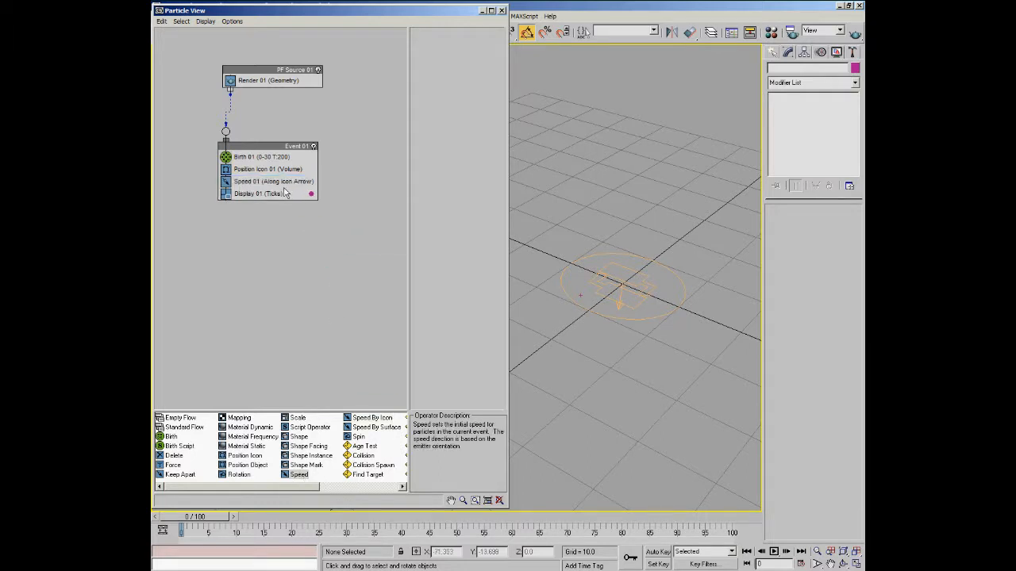
click(282, 184)
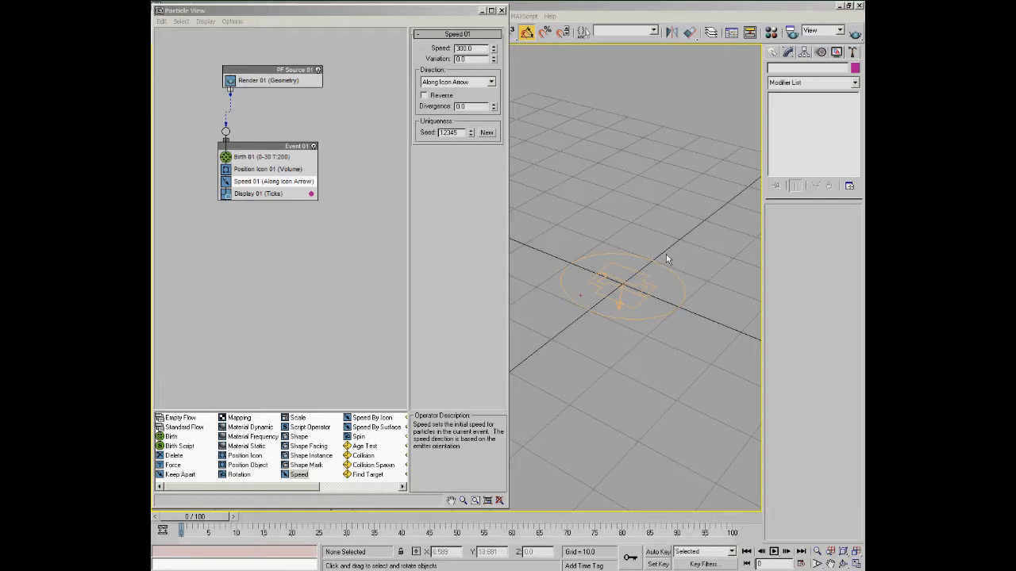
Examine the emitter icon's arrow and scrub the animation to frame 6 to preview the particles' motion
click(622, 304)
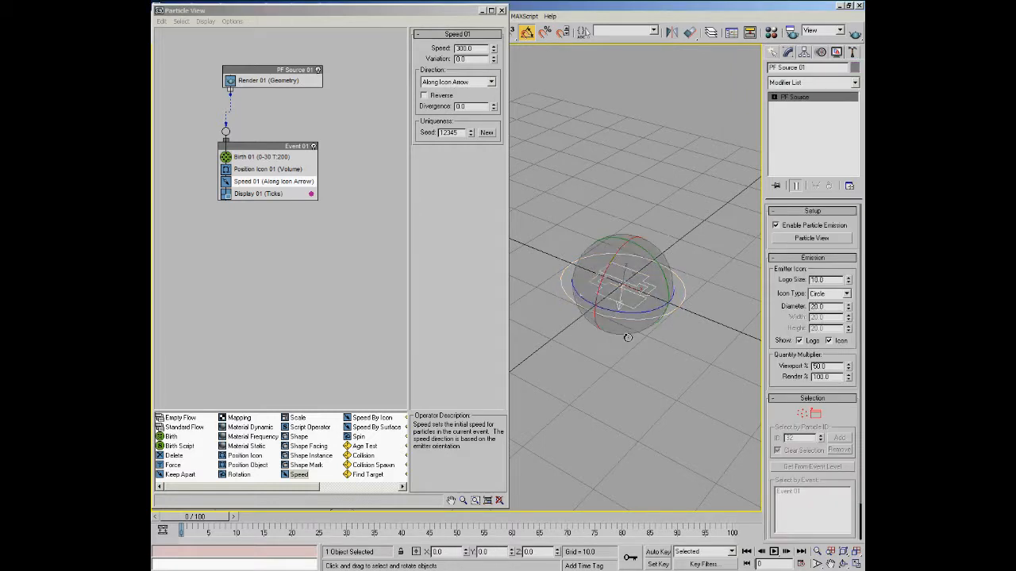
mouse_move(631, 336)
alt+middle_down()
mouse_move(631, 305)
mouse_move(627, 345)
alt+middle_up()
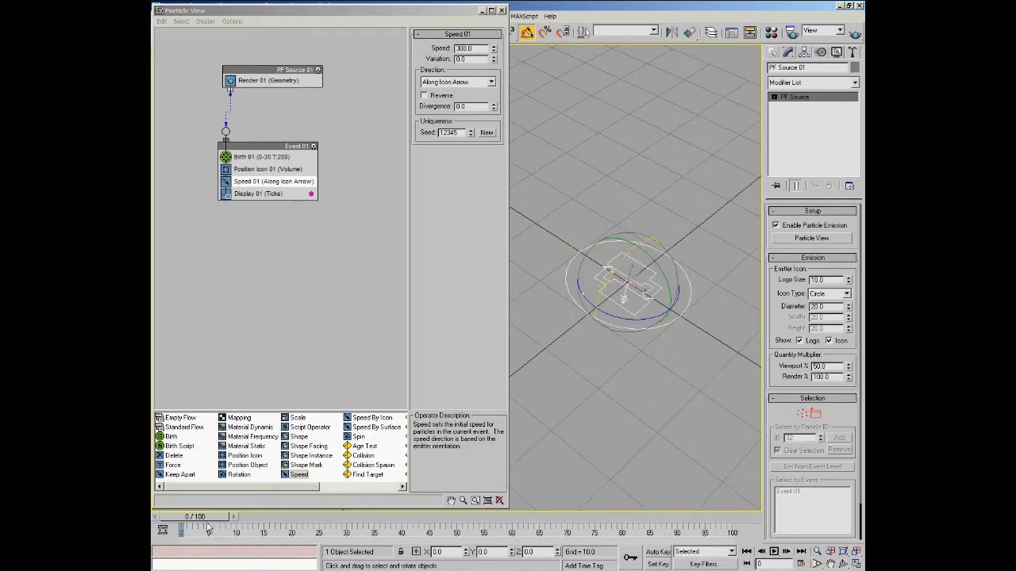
drag(193, 517, 189, 546)
key(e)
click(622, 200)
middle_drag(629, 308, 622, 238)
drag(210, 520, 243, 522)
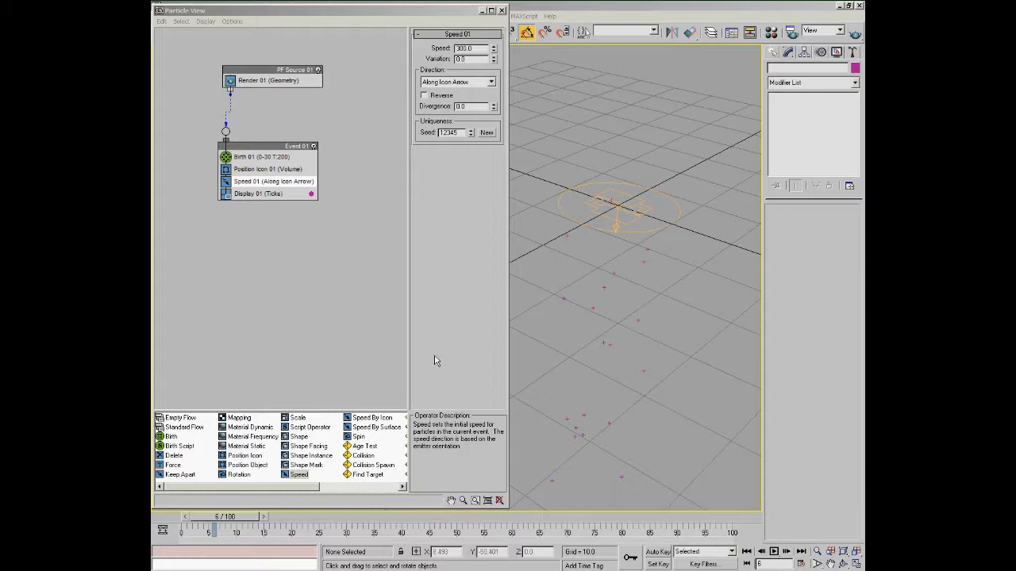
alt+middle_drag(602, 335, 622, 321)
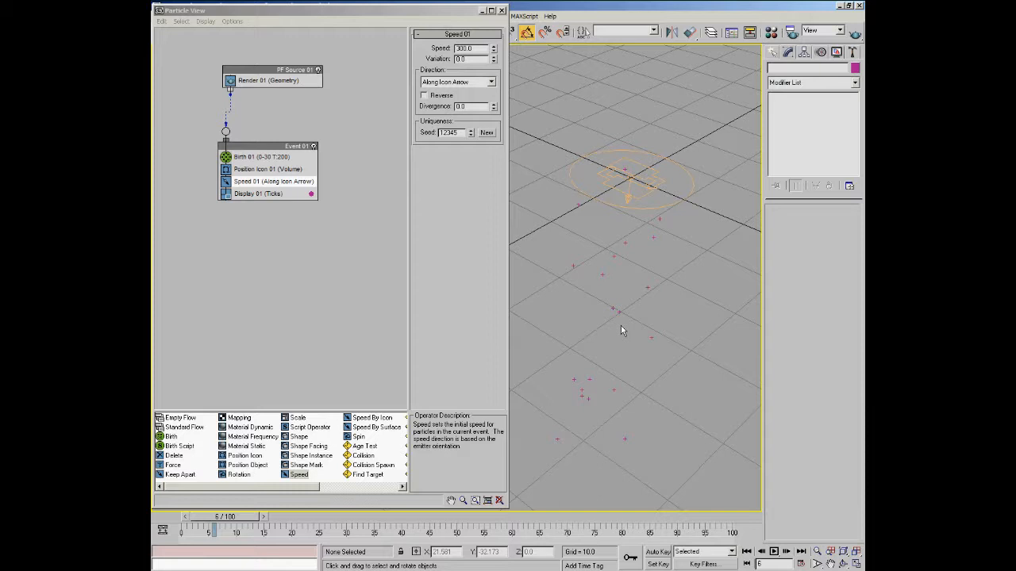
Align Event 01 beneath PF Source 01 and create a second, unwired event below it from a Speed operator
click(276, 71)
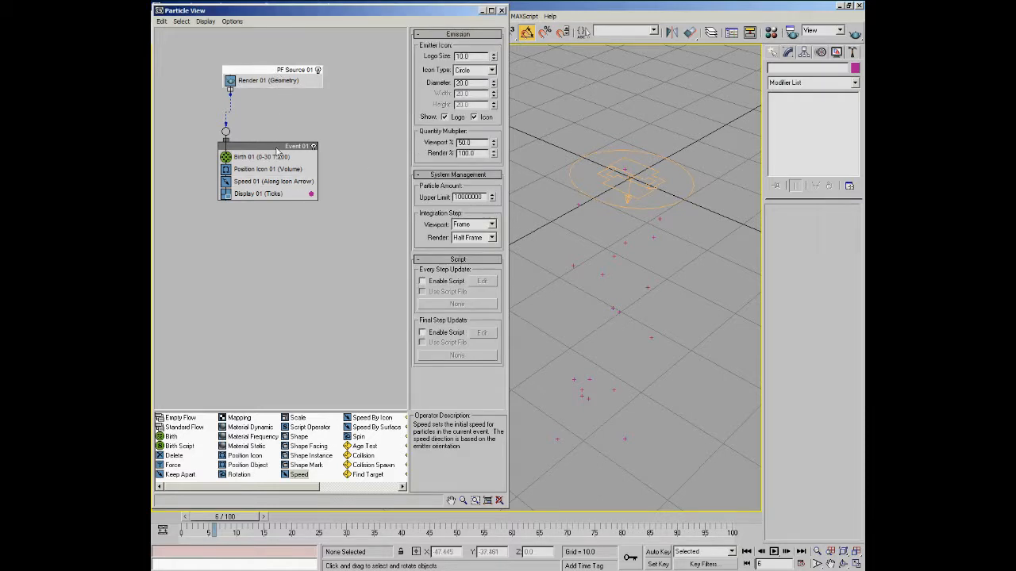
drag(279, 148, 285, 148)
drag(284, 151, 283, 156)
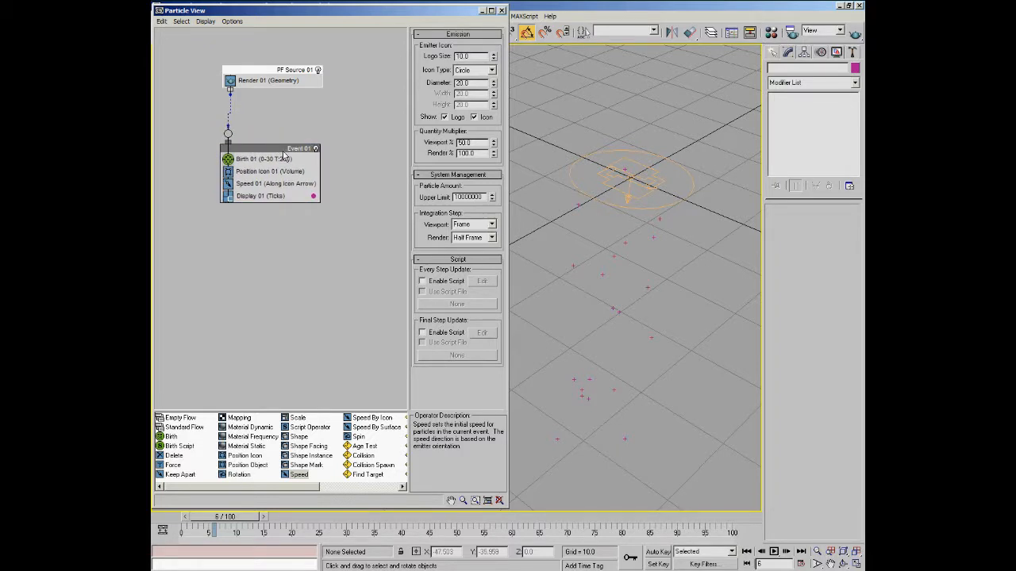
middle_drag(654, 330, 654, 317)
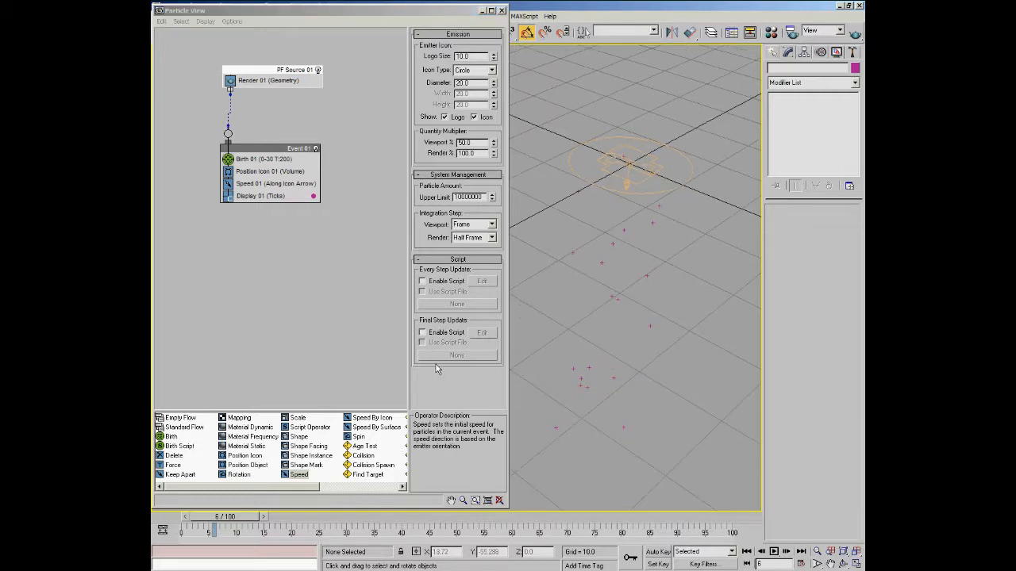
drag(300, 479, 219, 253)
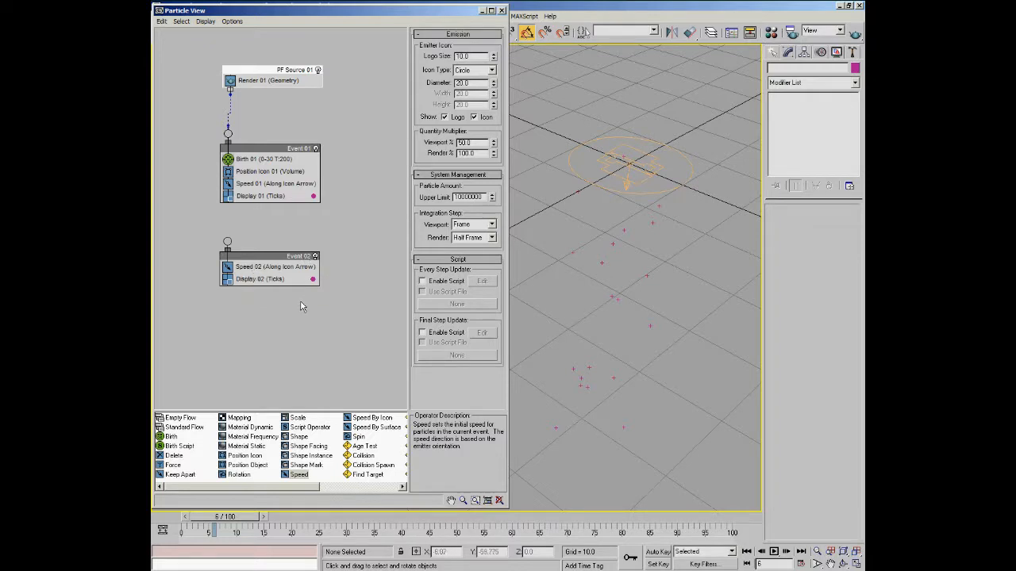
click(246, 270)
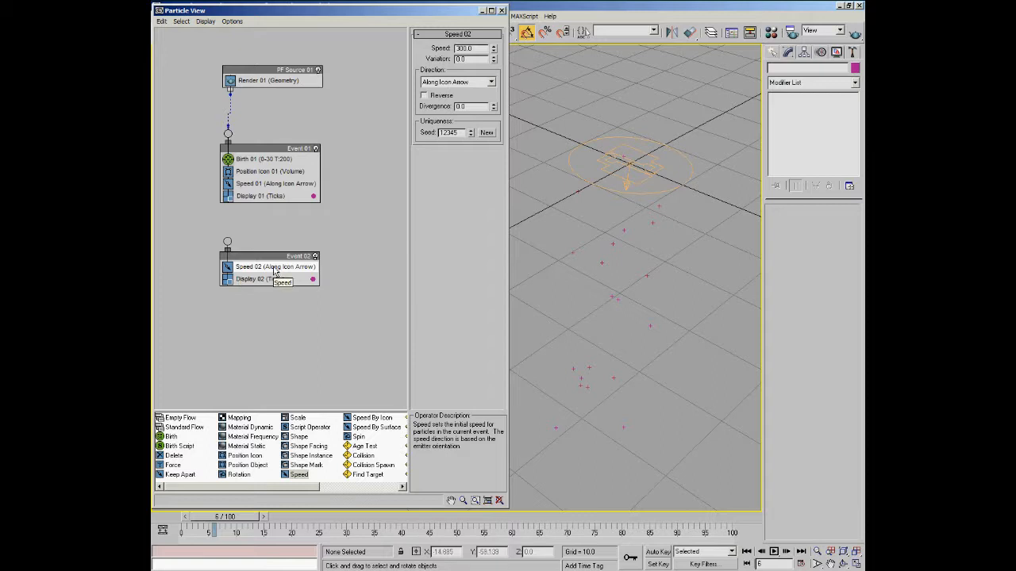
Set the Display 02 operator's particle color to red and its display type to Diamonds
click(251, 279)
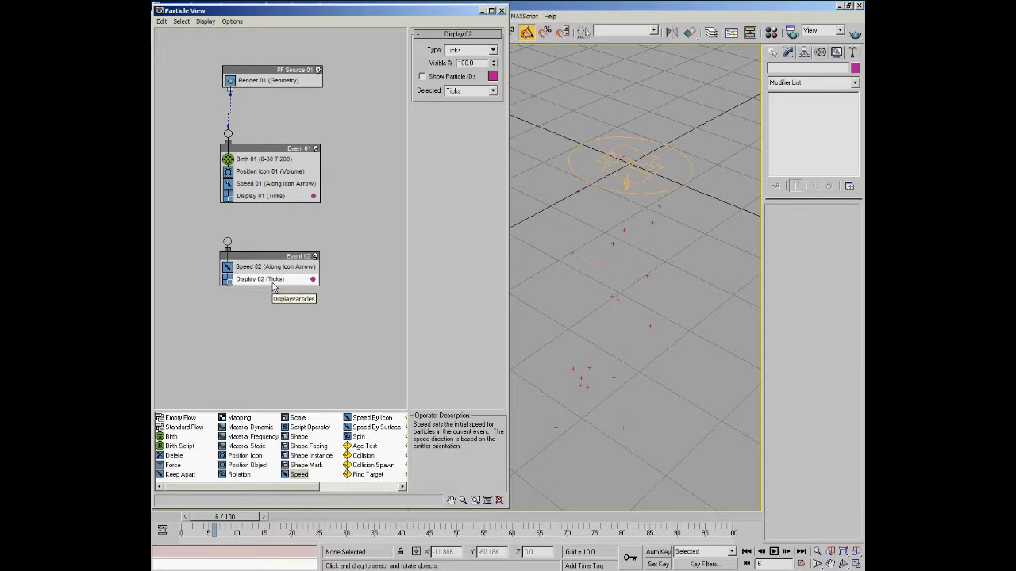
click(492, 75)
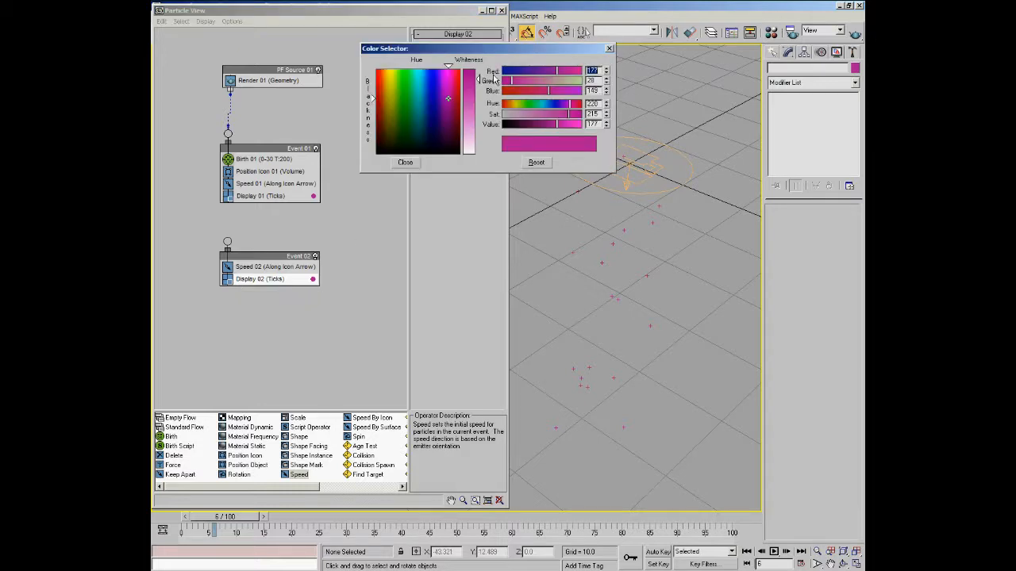
drag(530, 91, 500, 82)
click(405, 162)
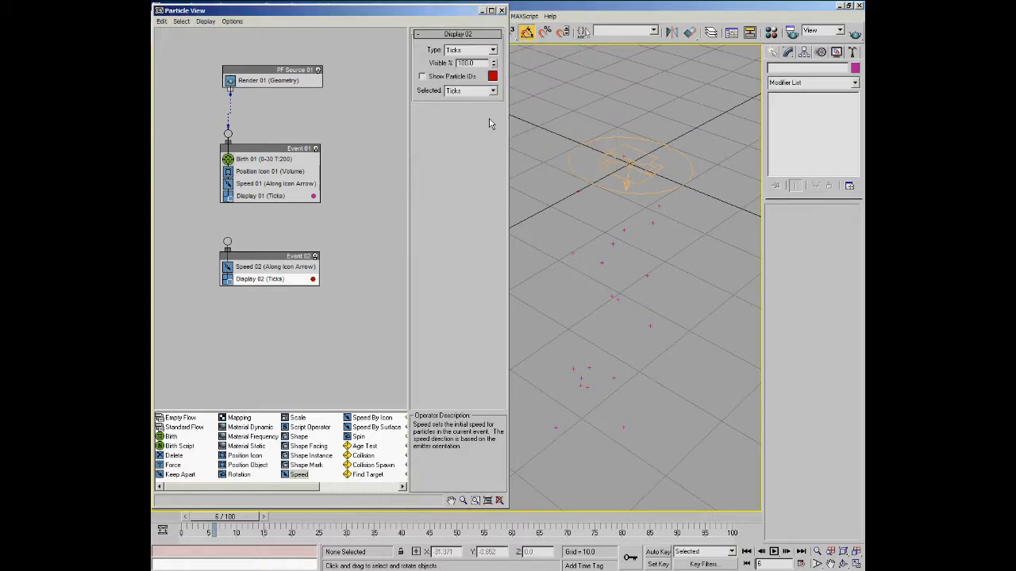
click(492, 49)
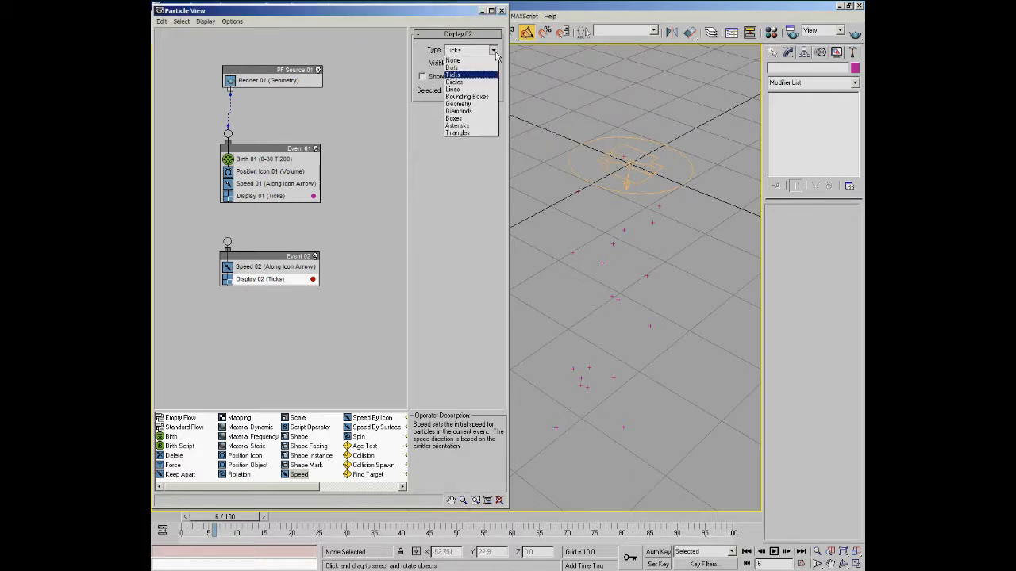
click(480, 111)
Scrub the animation through to frame 100 and back to frame 0 to check how far the particles travel
drag(229, 524, 718, 535)
alt+middle_drag(669, 414, 611, 317)
drag(265, 523, 718, 532)
alt+middle_drag(644, 452, 643, 406)
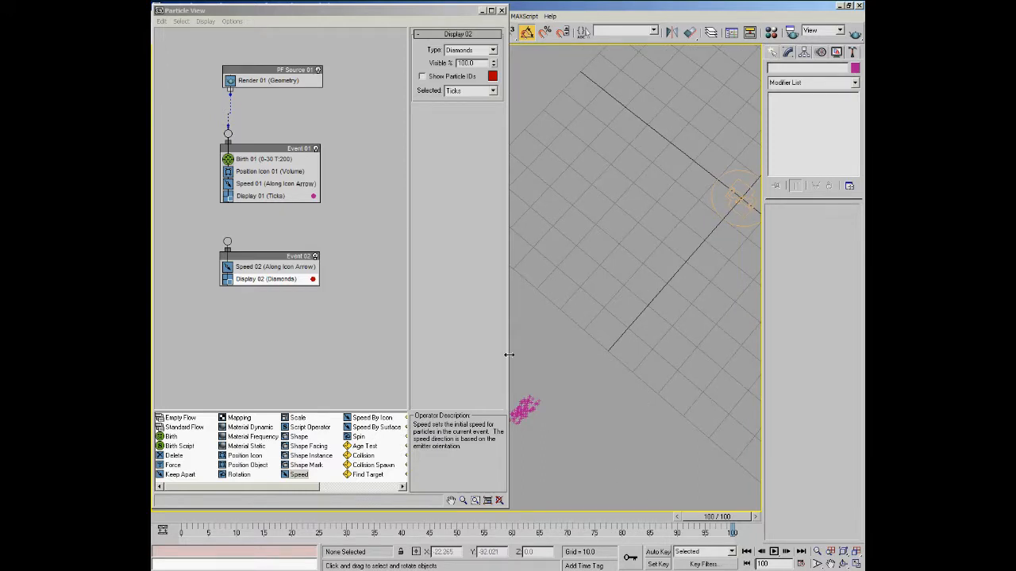
key(6)
drag(746, 514, 205, 508)
key(e)
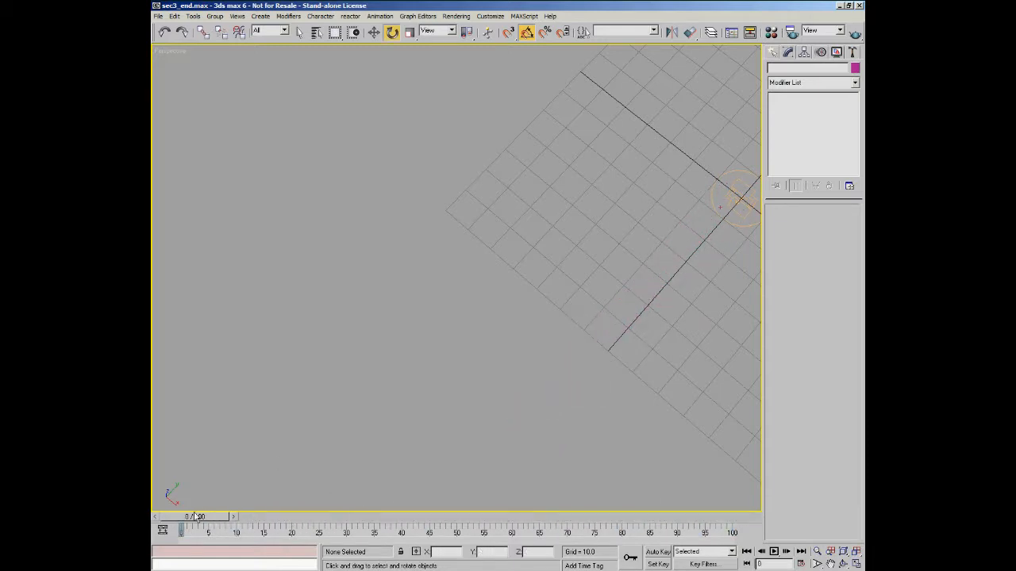
Reopen Particle View and set the speed of the Speed 01 operator in Event 01 to 50
key(6)
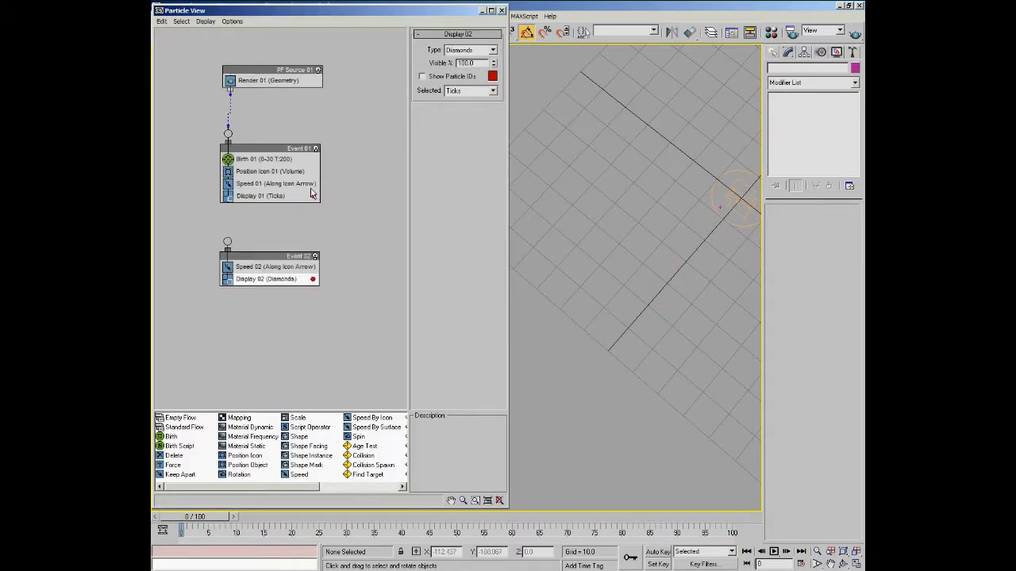
click(262, 184)
drag(474, 49, 395, 52)
text(50.0)
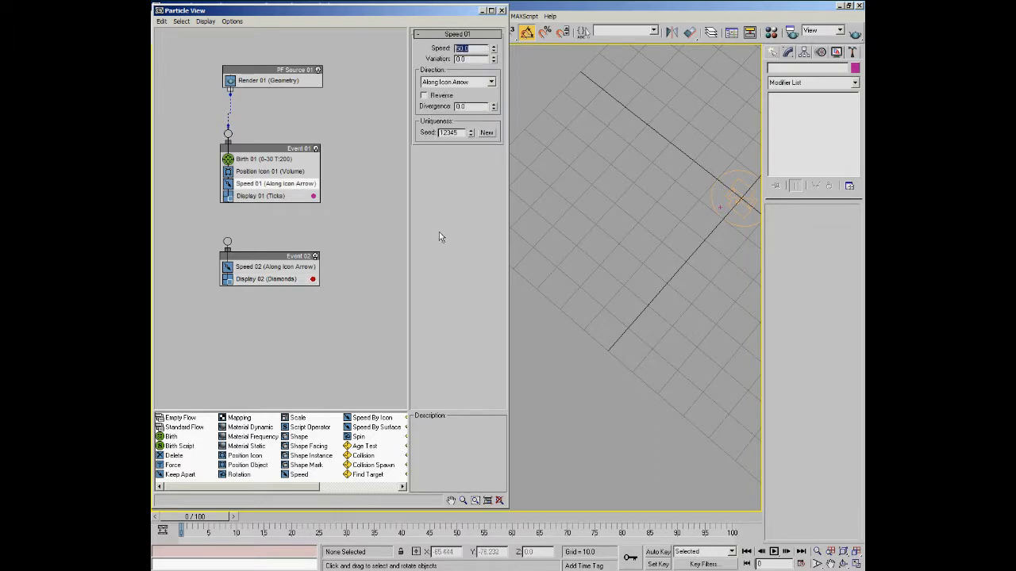
Preview the particle motion in the viewport from a lower angle and finish at frame 0
alt+middle_drag(617, 320, 602, 211)
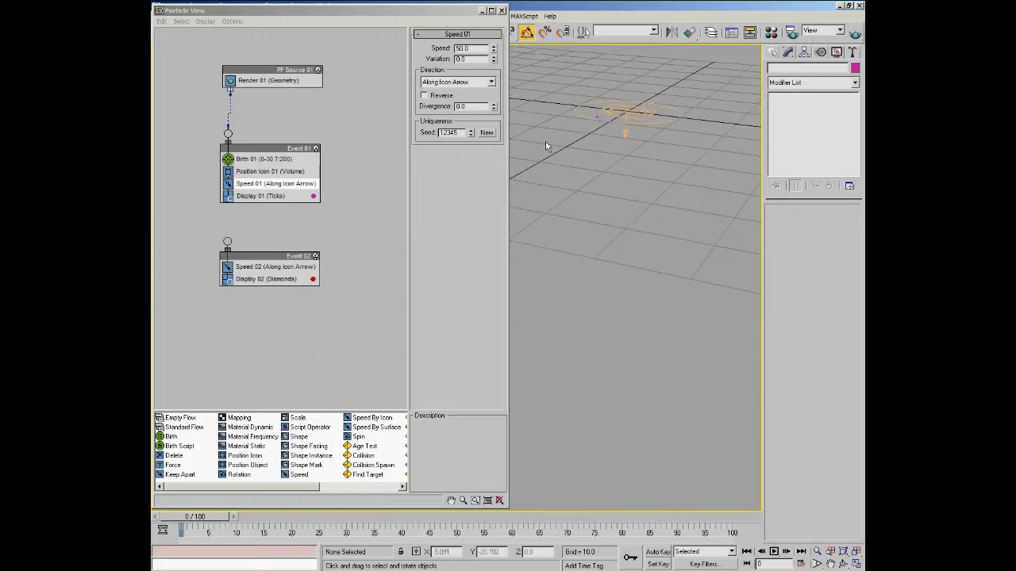
alt+middle_drag(666, 214, 664, 227)
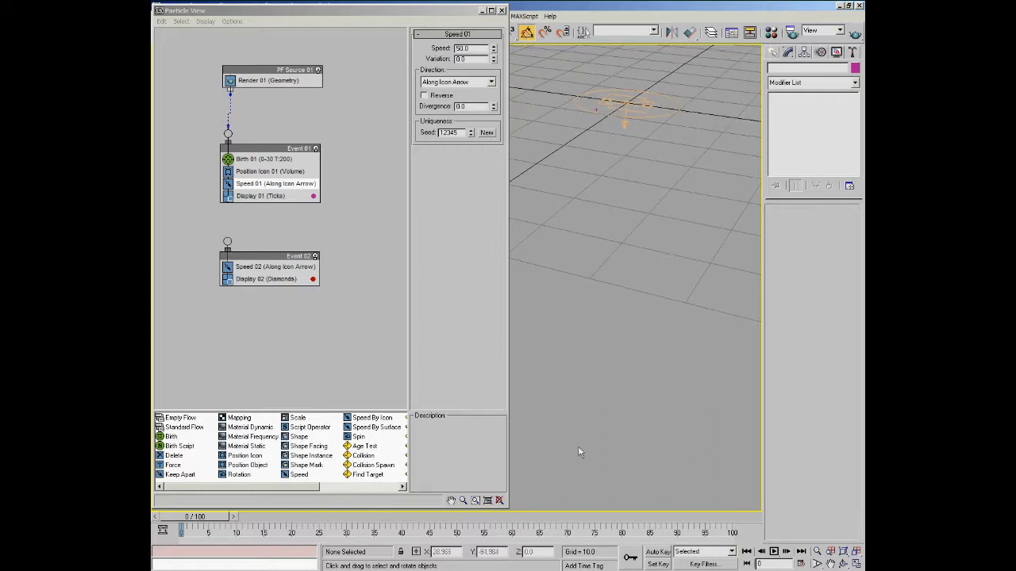
mouse_move(191, 520)
mouse_down()
mouse_move(692, 534)
mouse_move(181, 533)
mouse_move(736, 539)
mouse_move(184, 535)
mouse_up()
mouse_move(196, 527)
mouse_down()
mouse_move(365, 527)
mouse_move(196, 527)
mouse_up()
Add an Age Test to Event 01 above Display 01 and move Event 02 further down to make room
click(365, 448)
drag(364, 450, 264, 205)
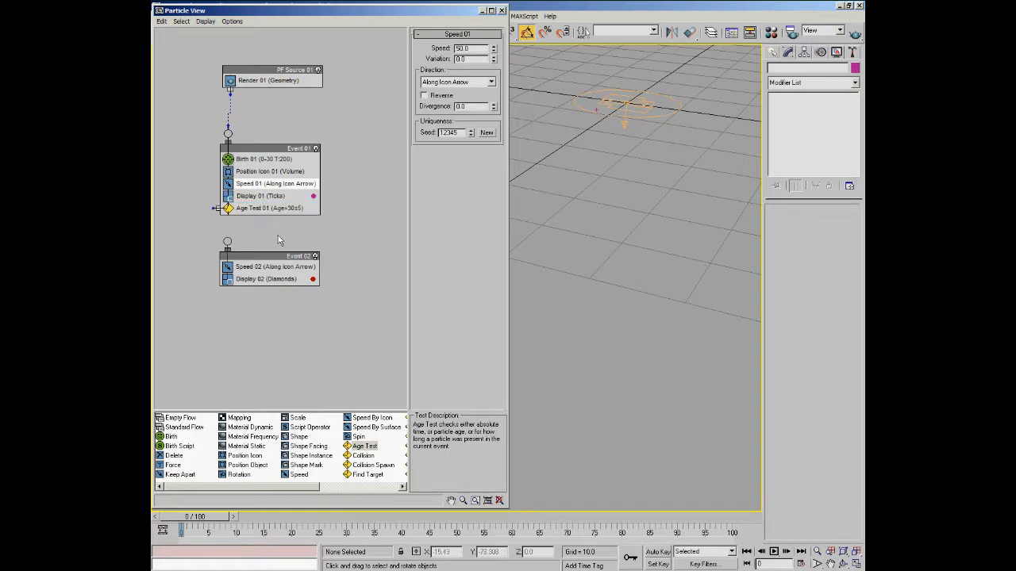
drag(277, 260, 277, 274)
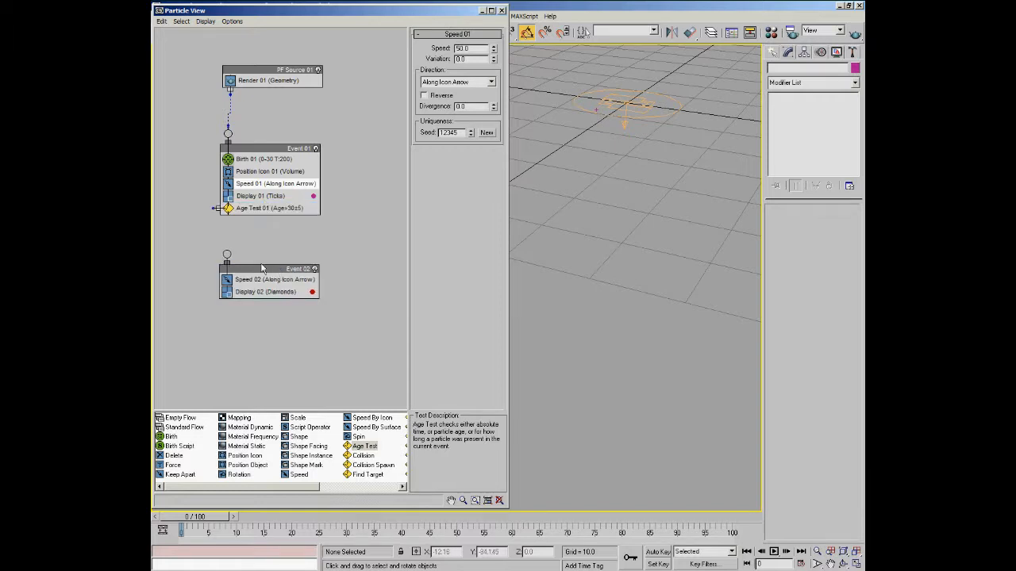
click(271, 196)
mouse_move(271, 203)
mouse_down()
mouse_move(285, 194)
mouse_move(282, 215)
mouse_up()
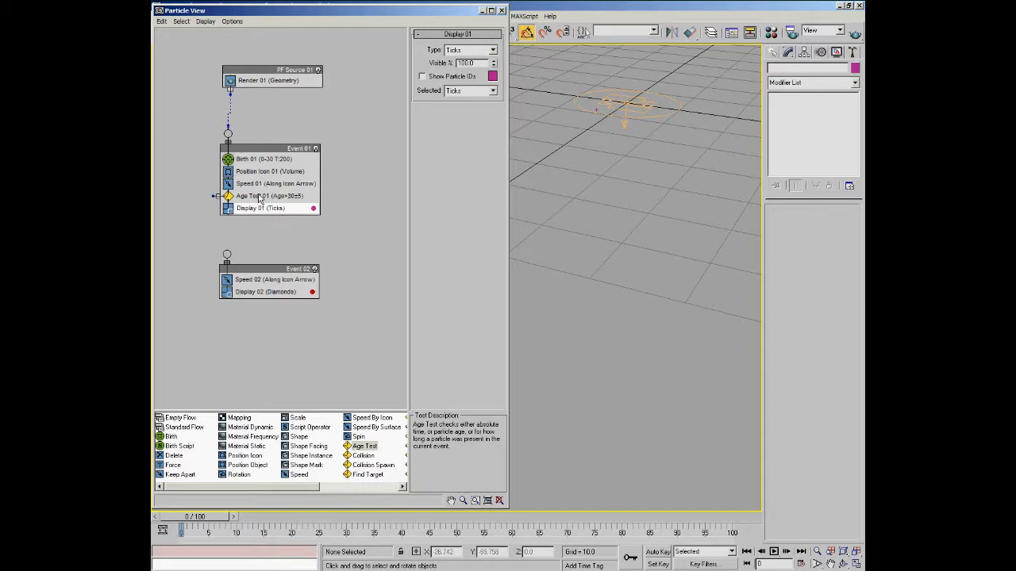
Select the Age Test in Event 01 and choose Particle Age as its test type
click(260, 198)
drag(263, 198, 258, 220)
click(257, 199)
click(262, 185)
click(261, 198)
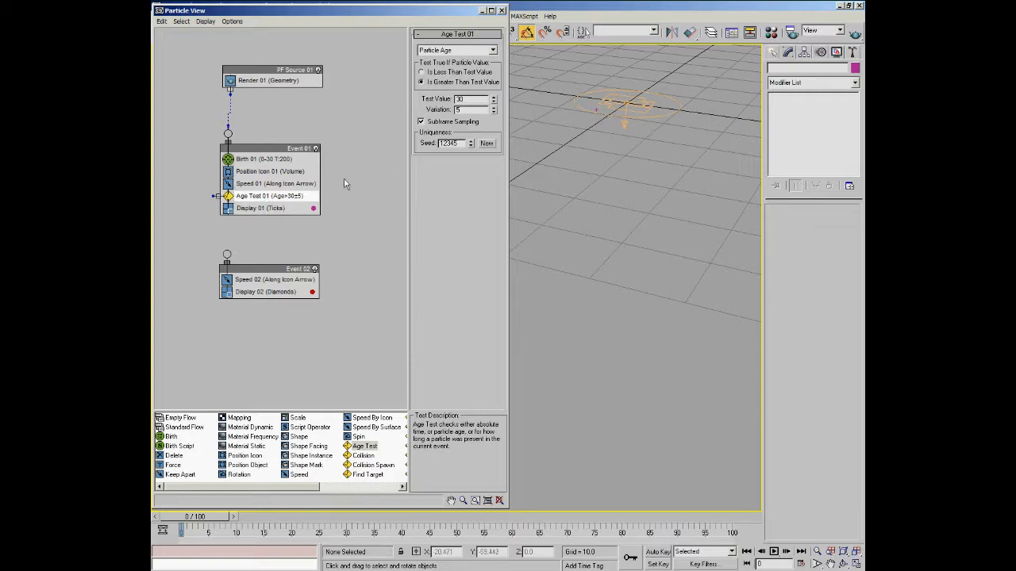
click(492, 51)
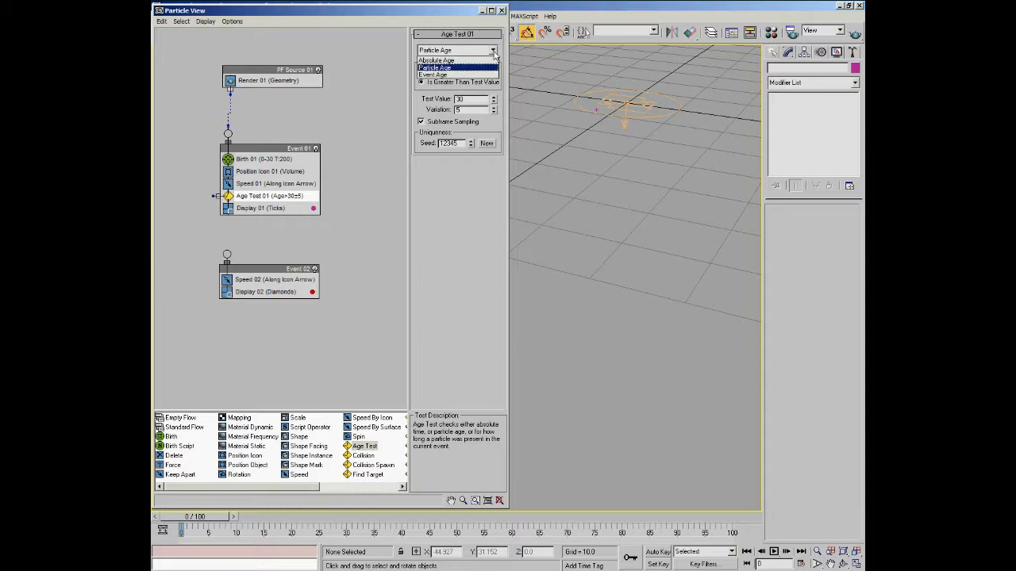
click(464, 68)
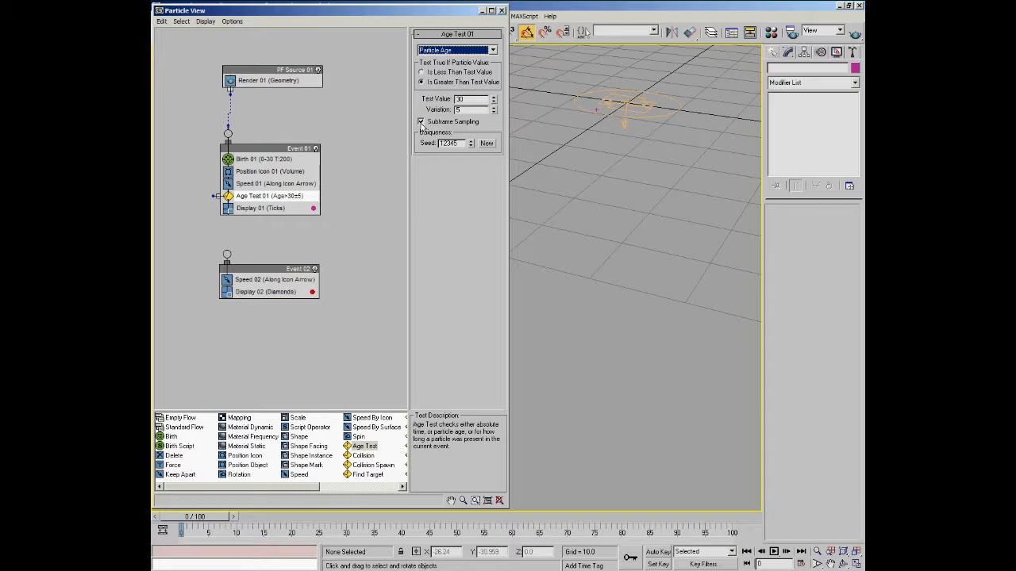
Set the Age Test's variation to 0 and its test value to 20, keeping Subframe Sampling on
drag(426, 16, 434, 21)
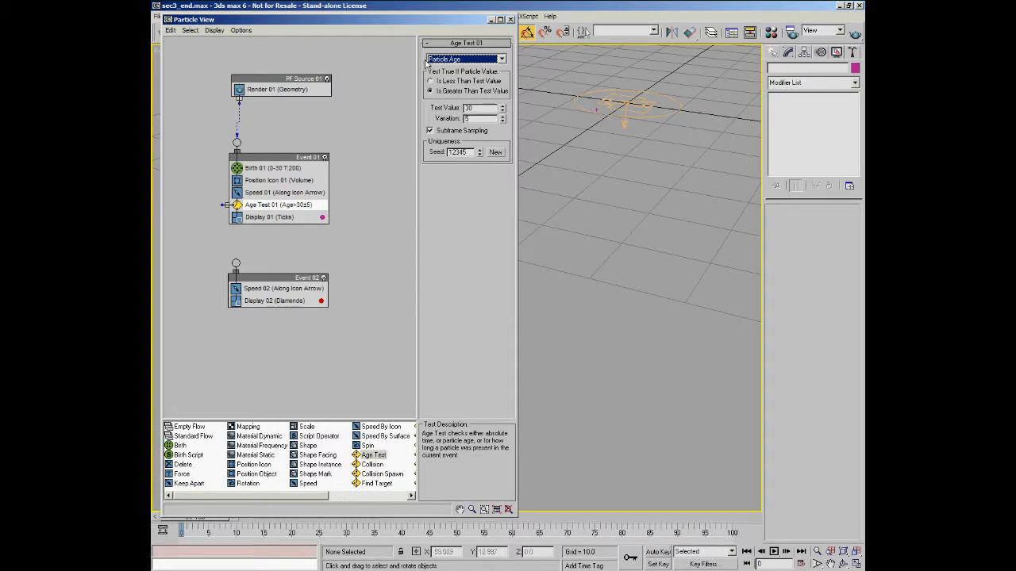
click(430, 130)
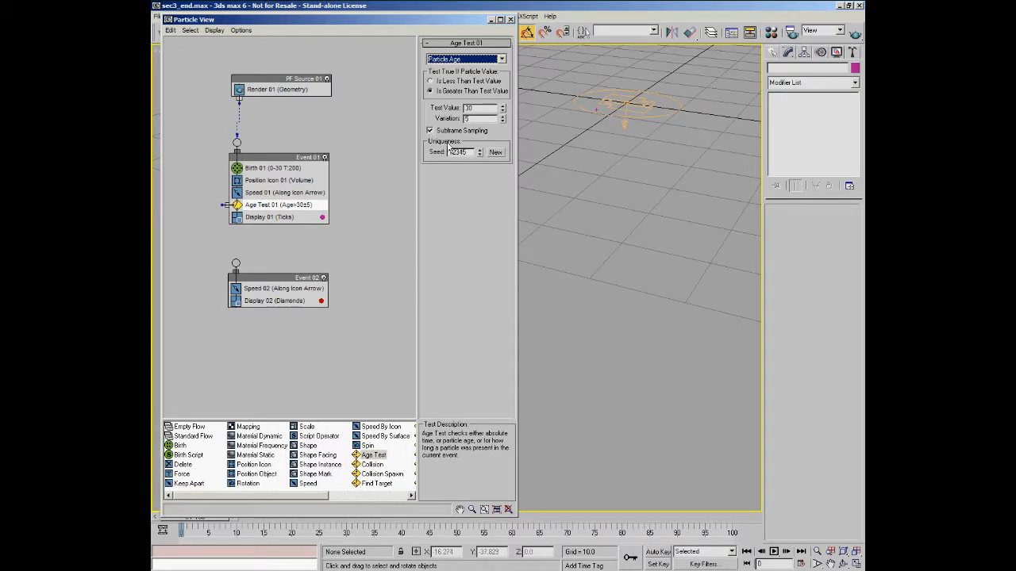
double_click(468, 108)
right_click(502, 121)
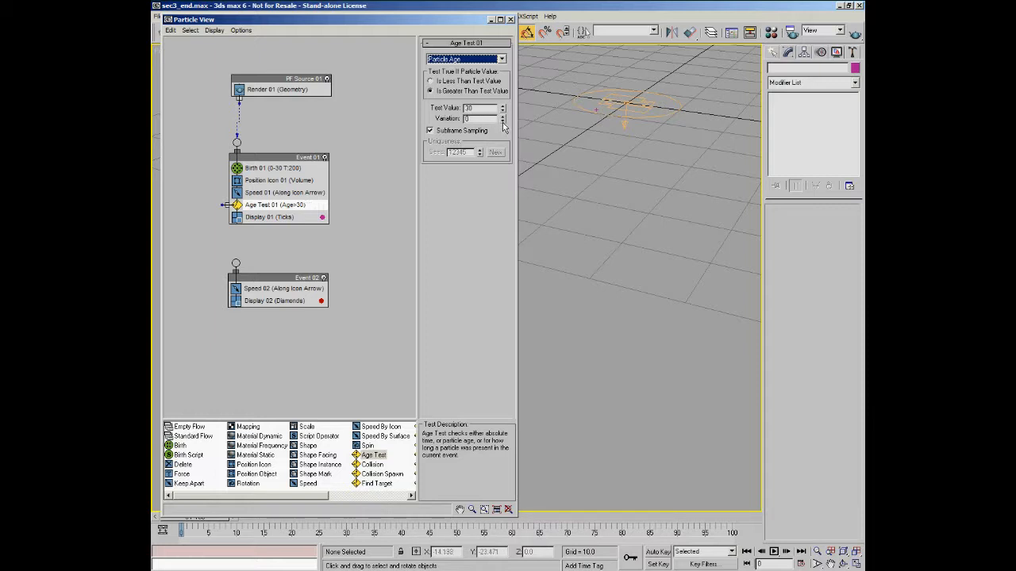
drag(487, 110, 450, 116)
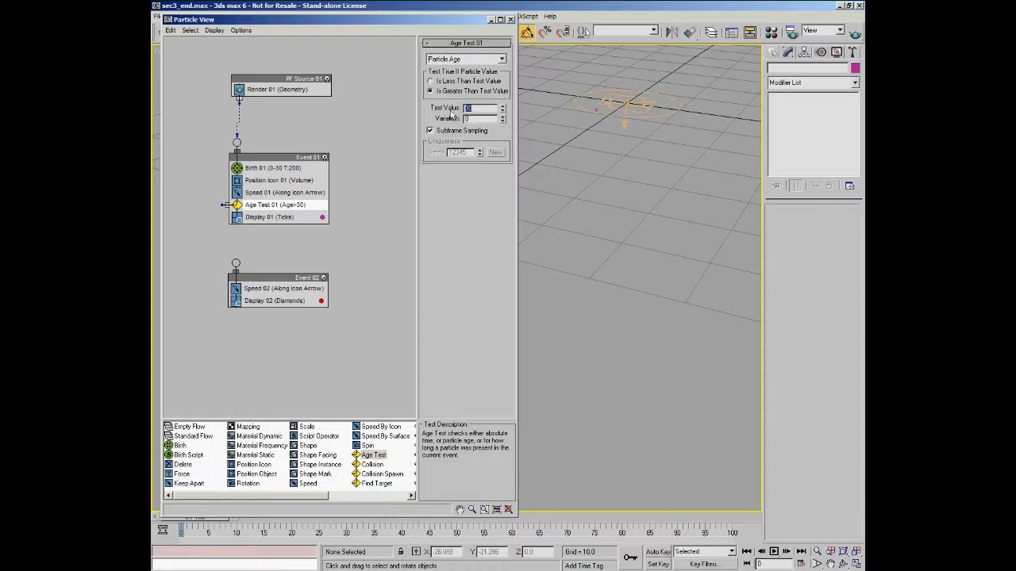
text(20)
Review the emission range of the Birth operator in Event 01 and return the animation to frame 0
mouse_move(224, 517)
mouse_down()
mouse_move(224, 499)
mouse_move(238, 520)
mouse_move(209, 522)
mouse_up()
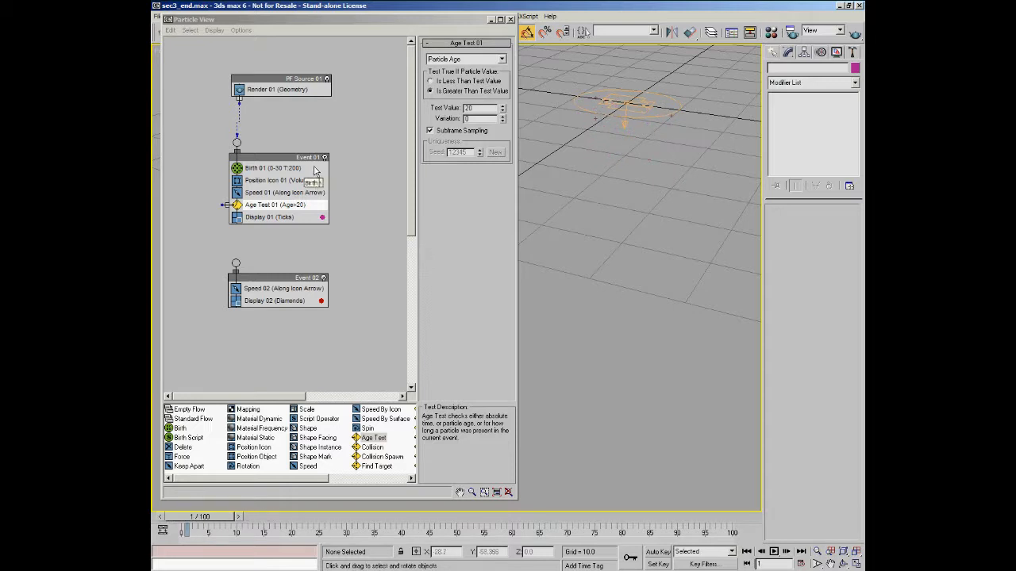
click(278, 169)
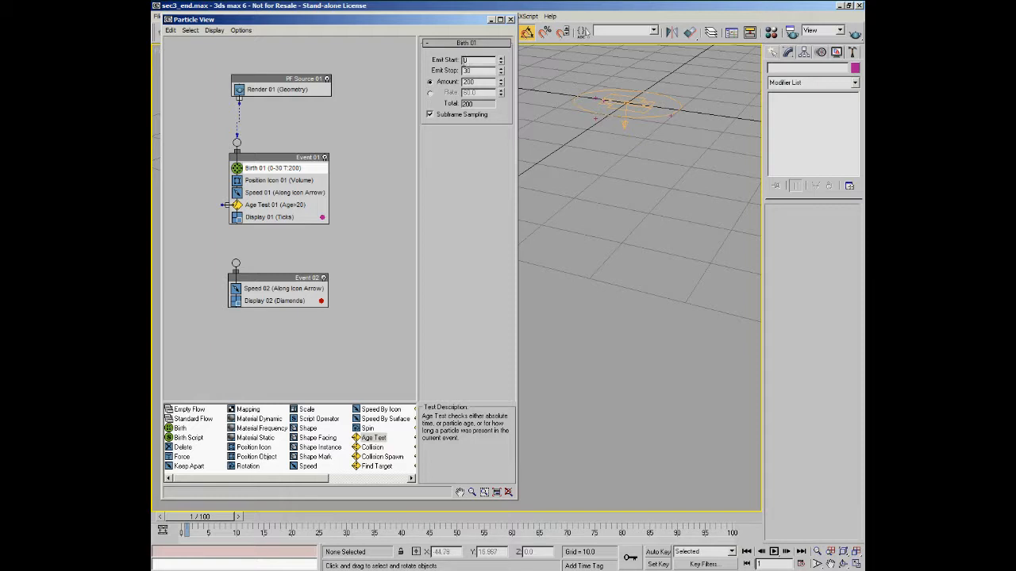
double_click(471, 70)
text(10)
mouse_move(208, 518)
mouse_down()
mouse_move(572, 517)
mouse_move(195, 516)
mouse_up()
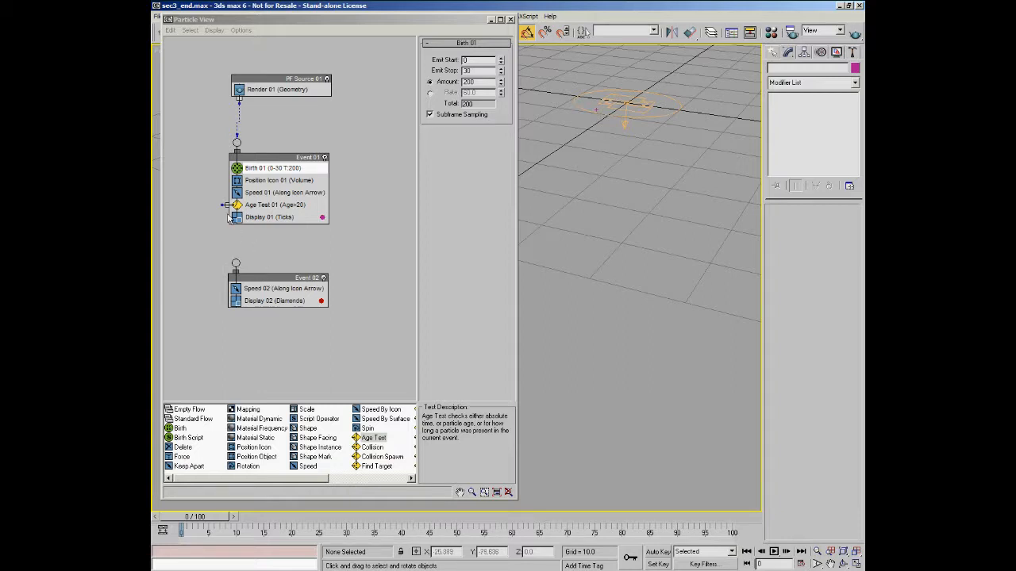
Wire the Age Test output to the Event 02 input and set the speed of Speed 02 to 5
drag(224, 205, 236, 263)
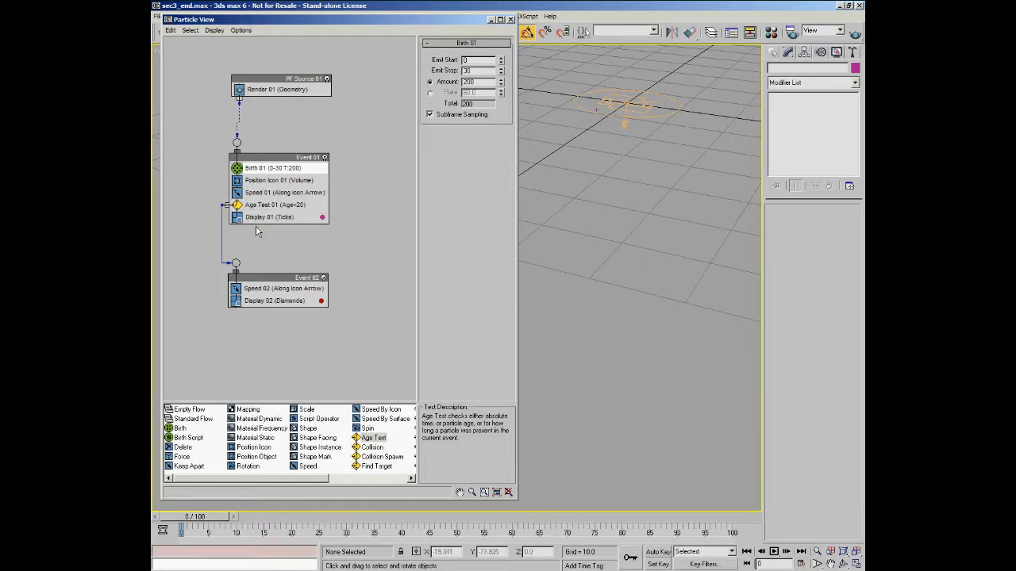
click(265, 294)
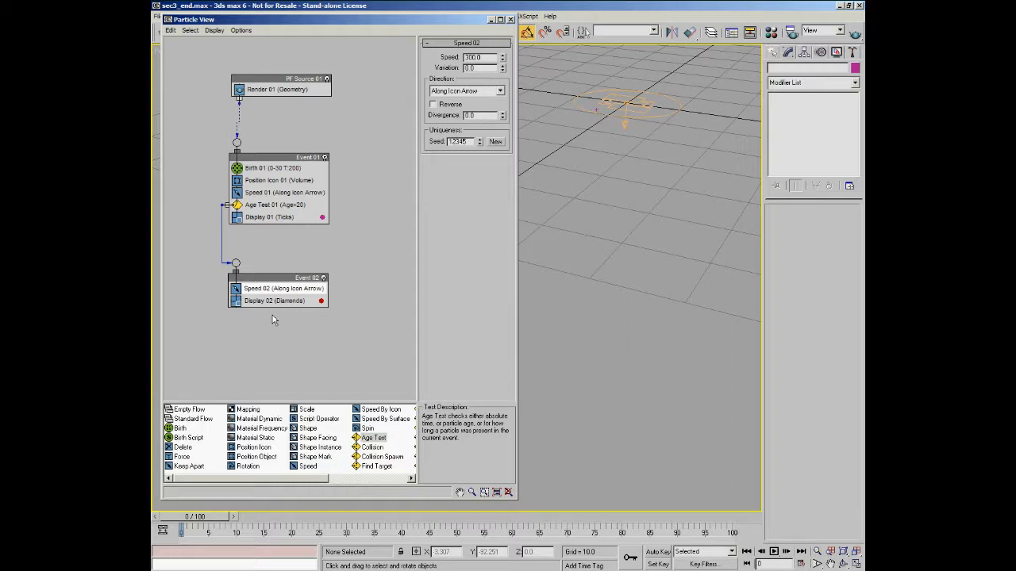
double_click(481, 58)
text(5)
Scrub the animation to frame 40 and on to frame 53 to check how particles pass into Event 02, moving Particle View aside
drag(200, 522, 404, 533)
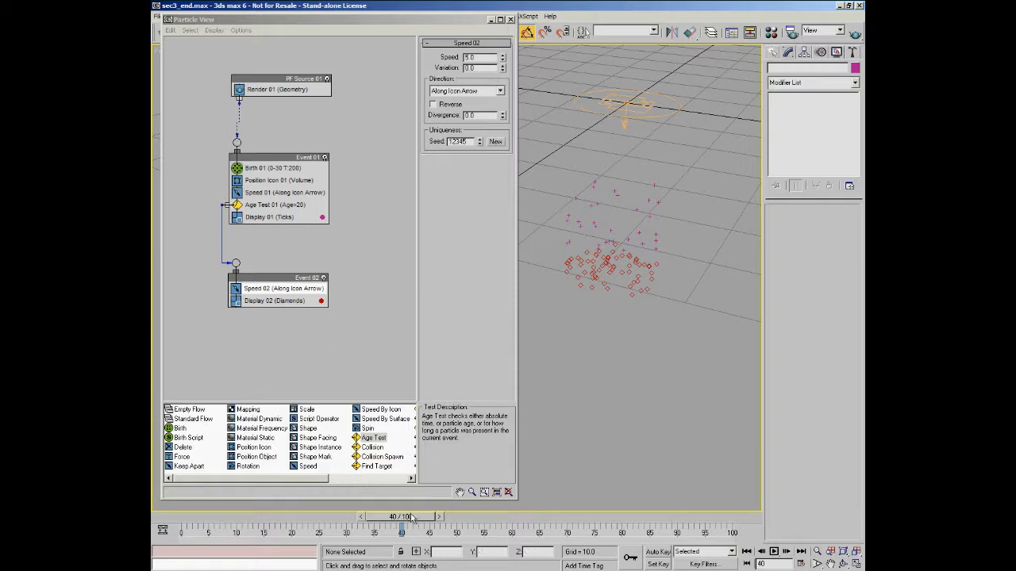
drag(413, 524, 484, 546)
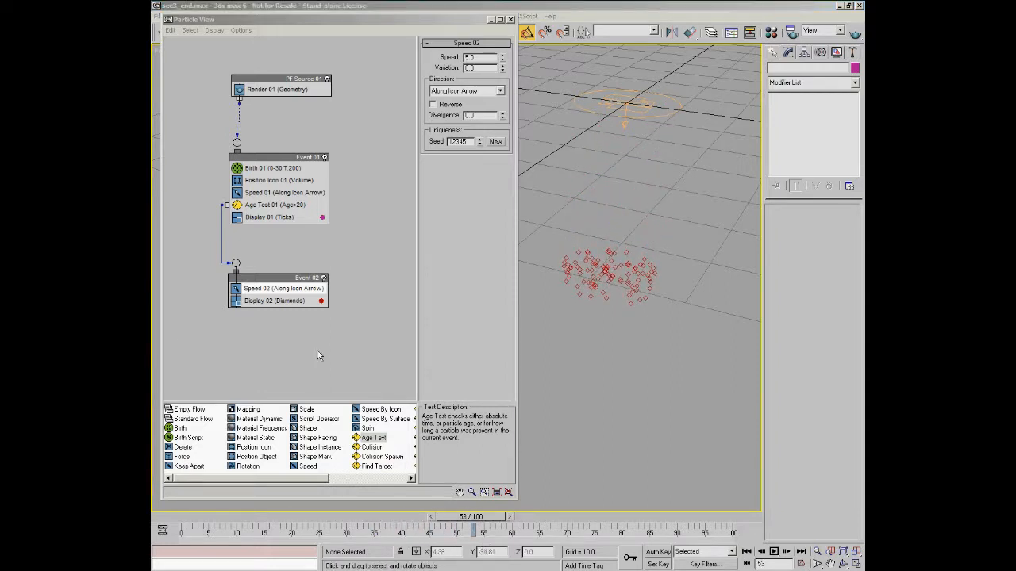
drag(471, 22, 489, 25)
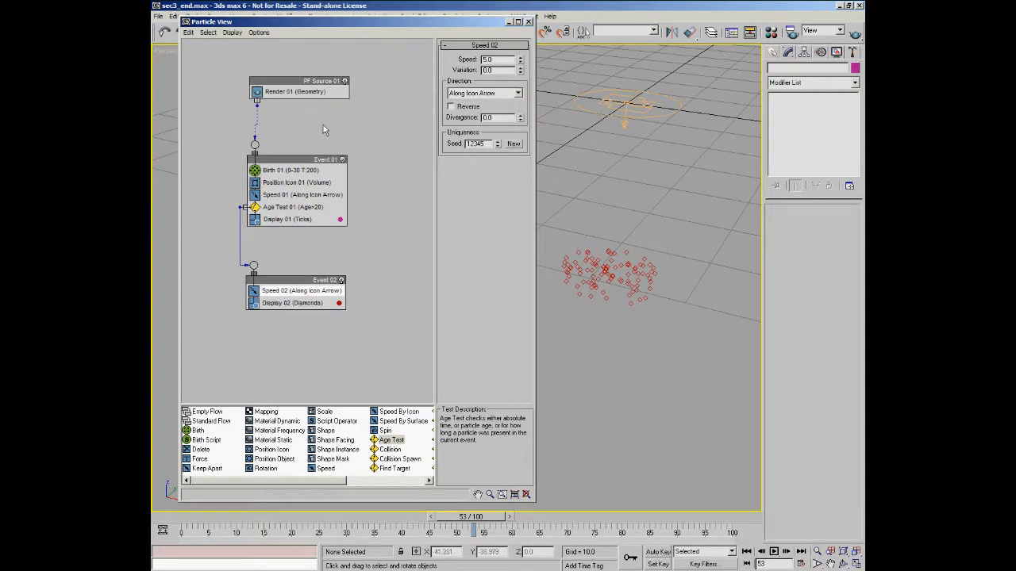